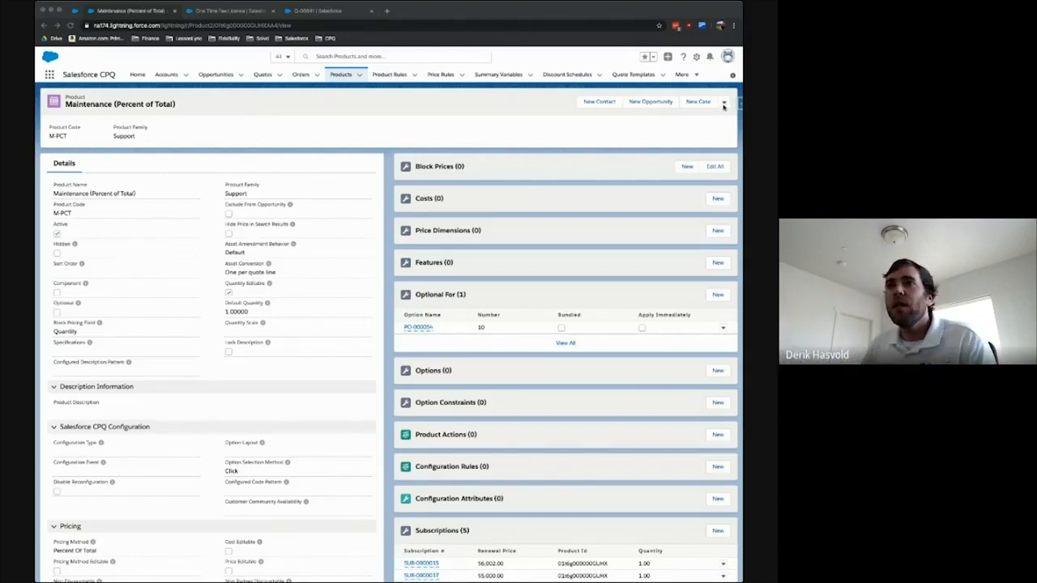
# Step: Open the Maintenance (Percent of Total) product record for editing
pyautogui.click(730, 105)
pyautogui.scroll(-1, 727, 104)
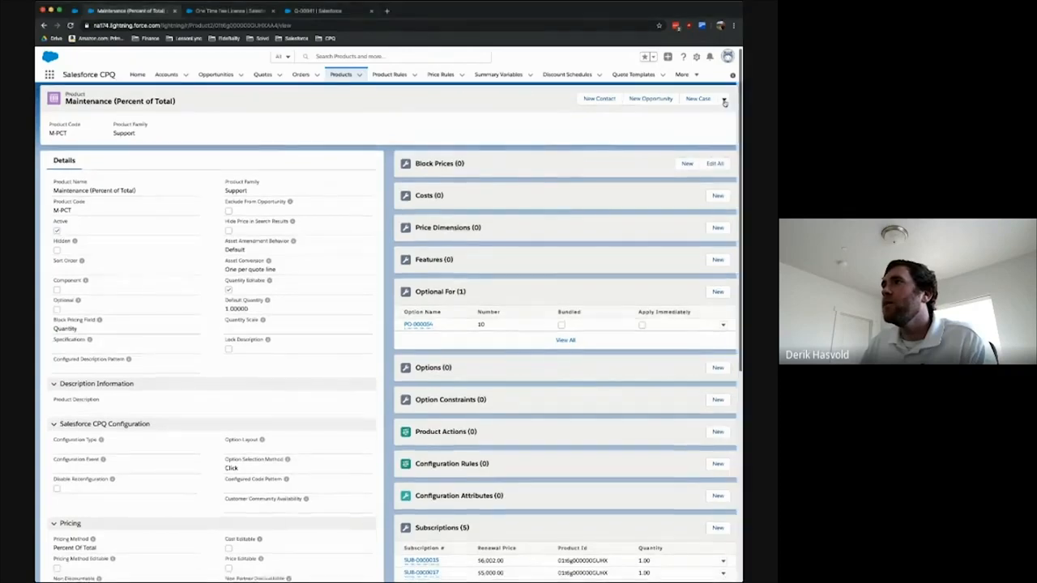
pyautogui.click(724, 102)
pyautogui.click(706, 148)
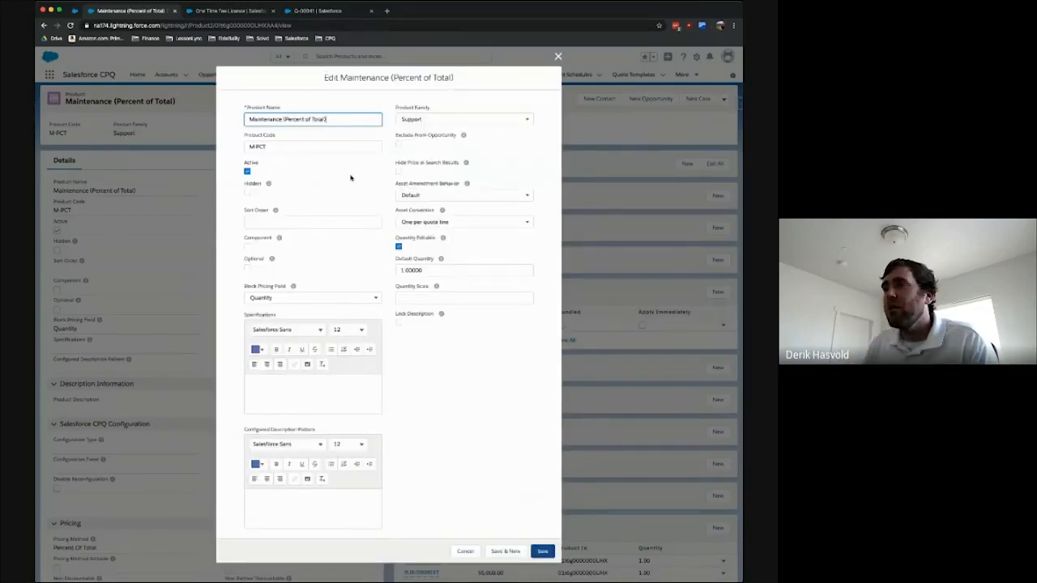
# Step: Switch the product's Pricing Method to List and restore it to Percent Of Total
pyautogui.scroll(-4, 350, 177)
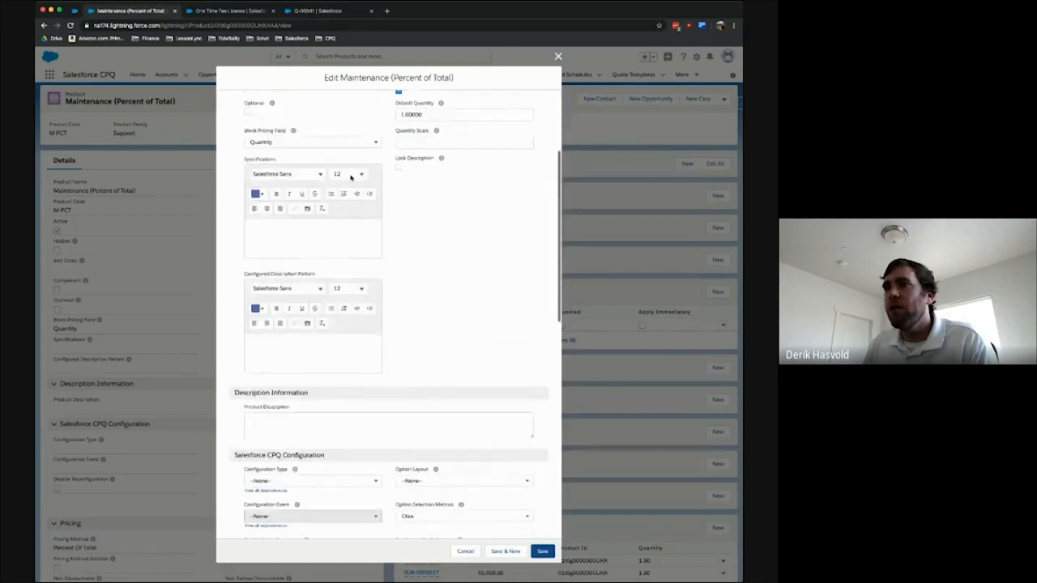
pyautogui.scroll(-9, 350, 176)
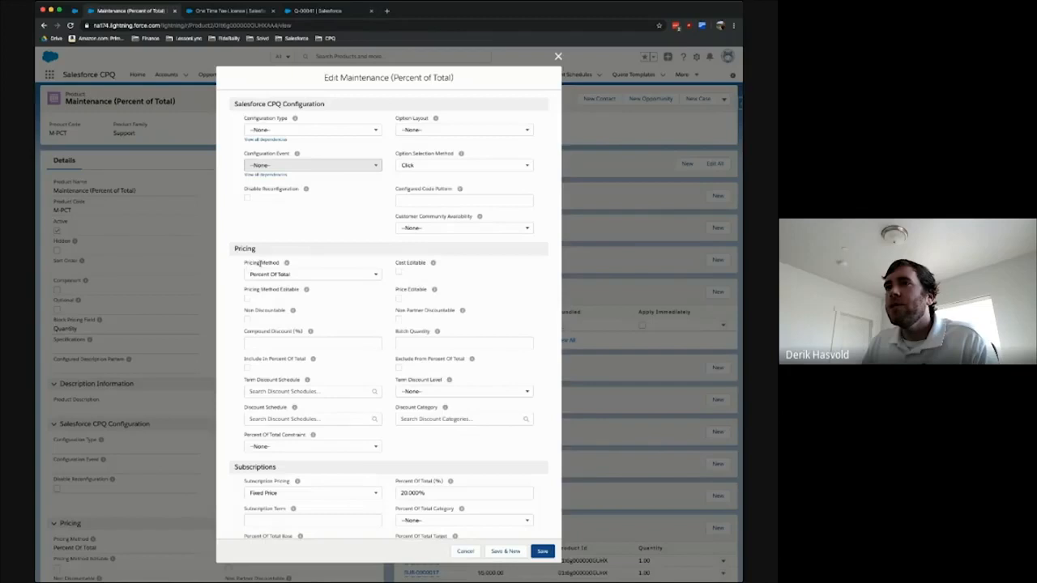
pyautogui.moveTo(285, 264)
pyautogui.click(288, 275)
pyautogui.click(276, 306)
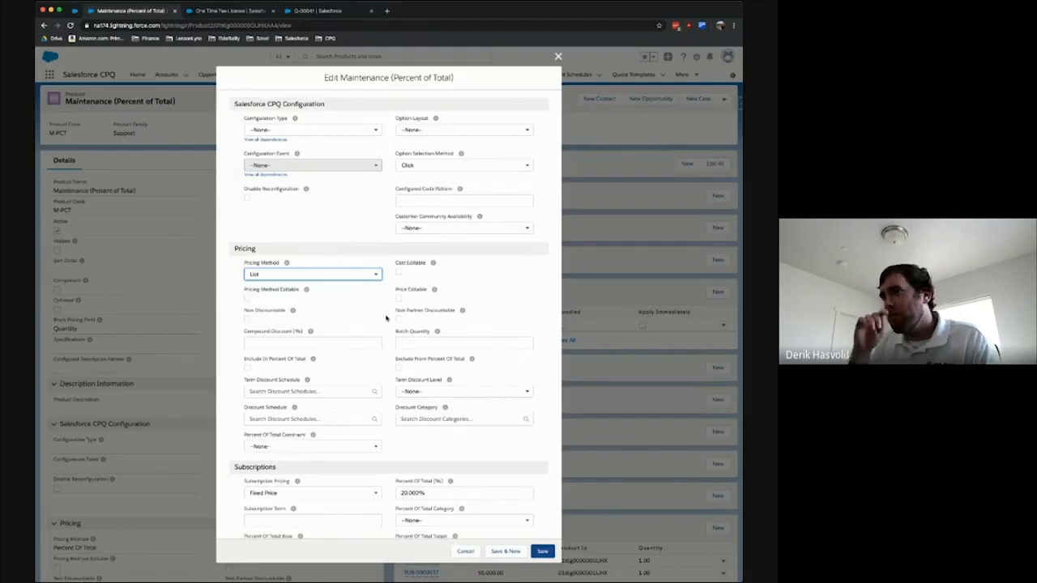
pyautogui.click(363, 277)
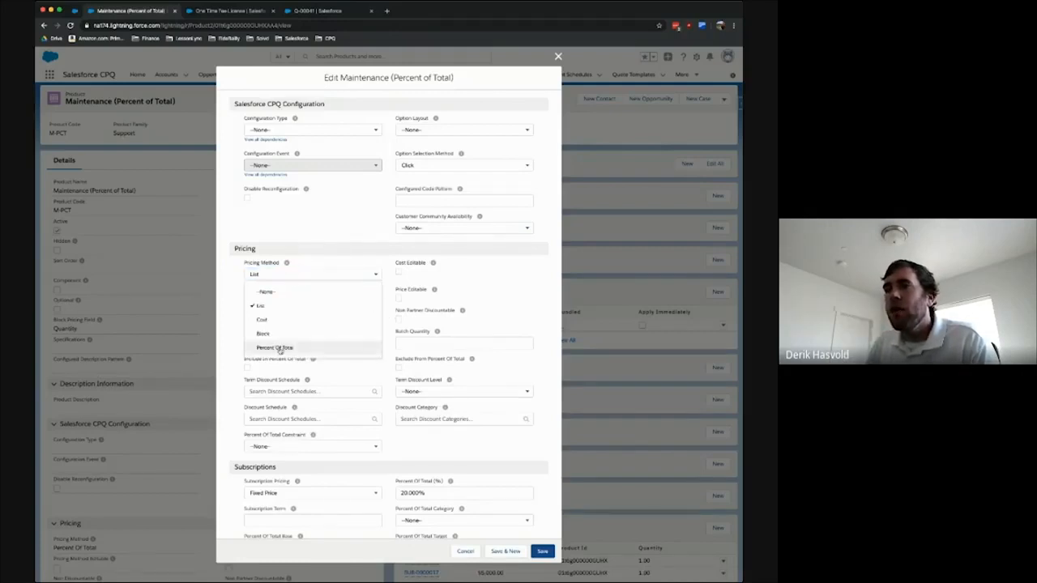
pyautogui.click(275, 347)
pyautogui.click(377, 310)
# Step: Examine the Percent Of Total (%) field in the Subscriptions section of the maintenance product
pyautogui.scroll(-1, 377, 308)
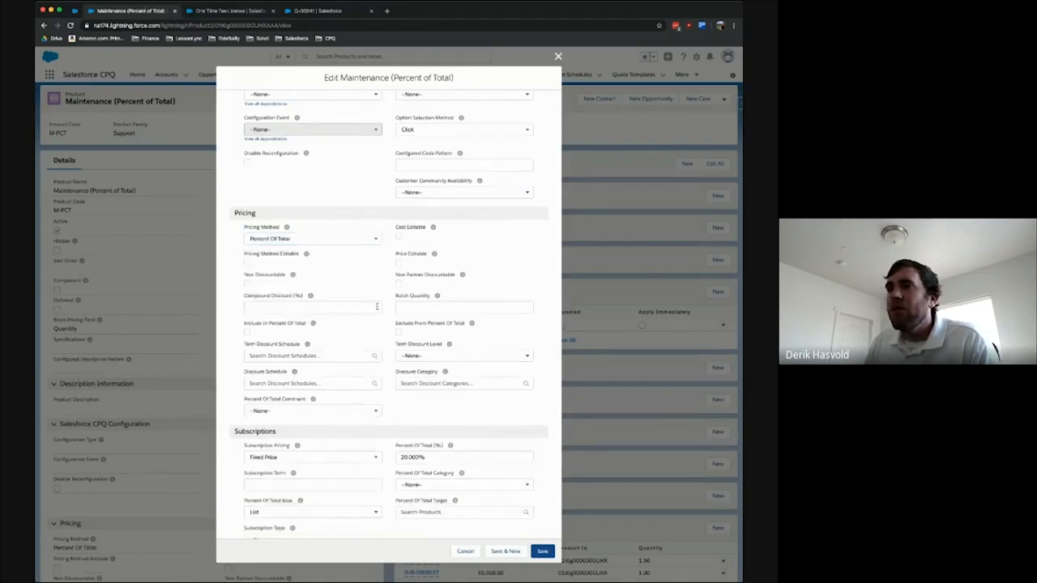
pyautogui.scroll(-1, 377, 306)
pyautogui.scroll(-2, 377, 308)
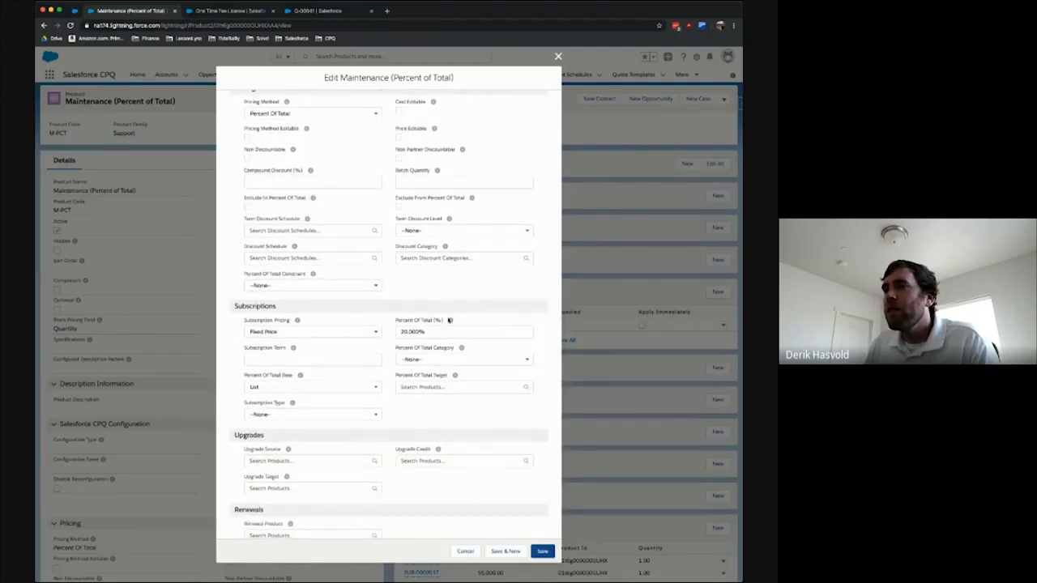
pyautogui.scroll(-1, 434, 321)
pyautogui.click(404, 283)
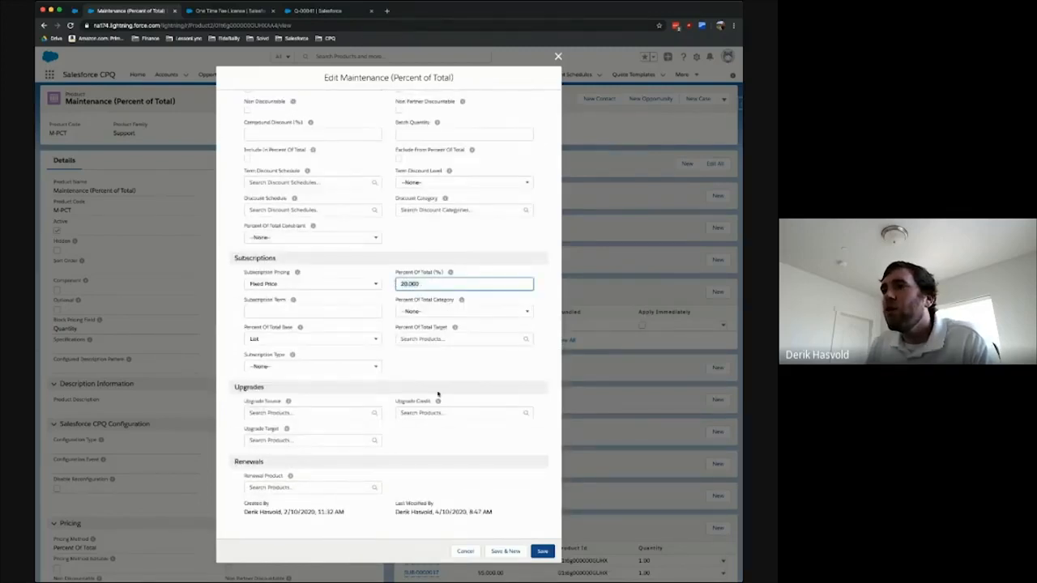
pyautogui.click(433, 365)
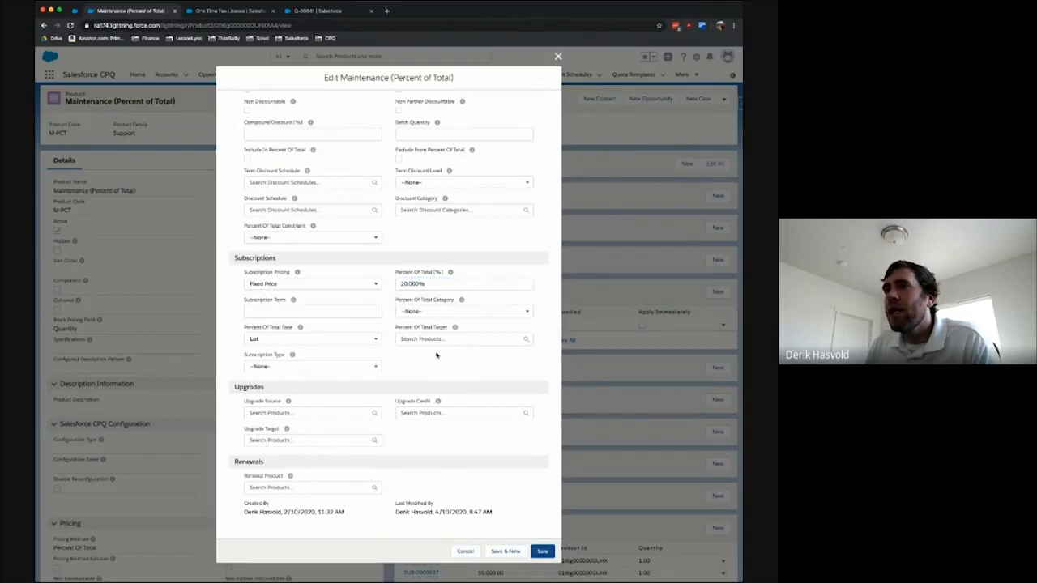
# Step: Review the maintenance product's edit form, from its general details through the pricing and subscription settings
pyautogui.scroll(10, 436, 355)
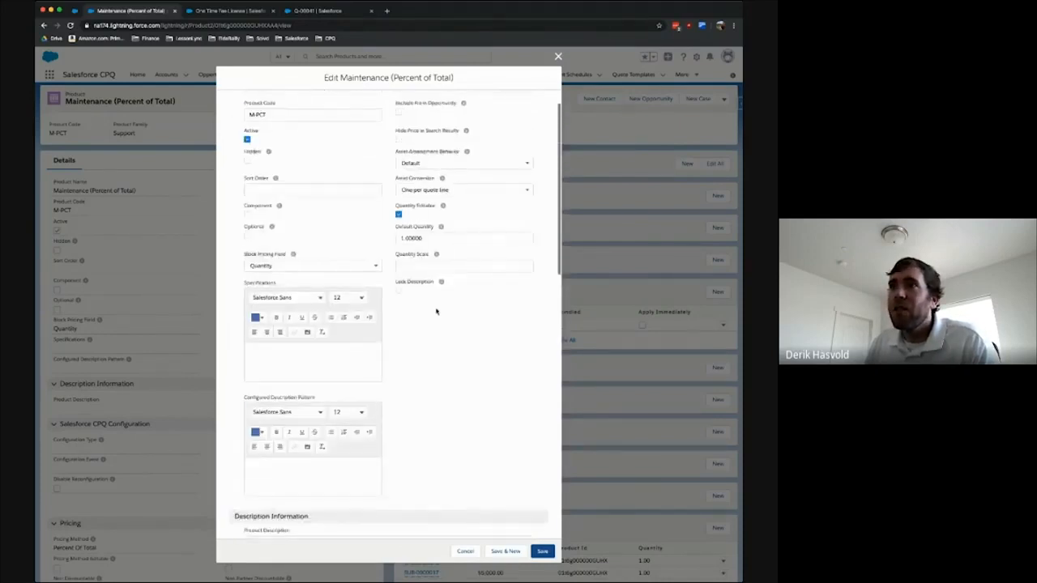
pyautogui.scroll(2, 436, 311)
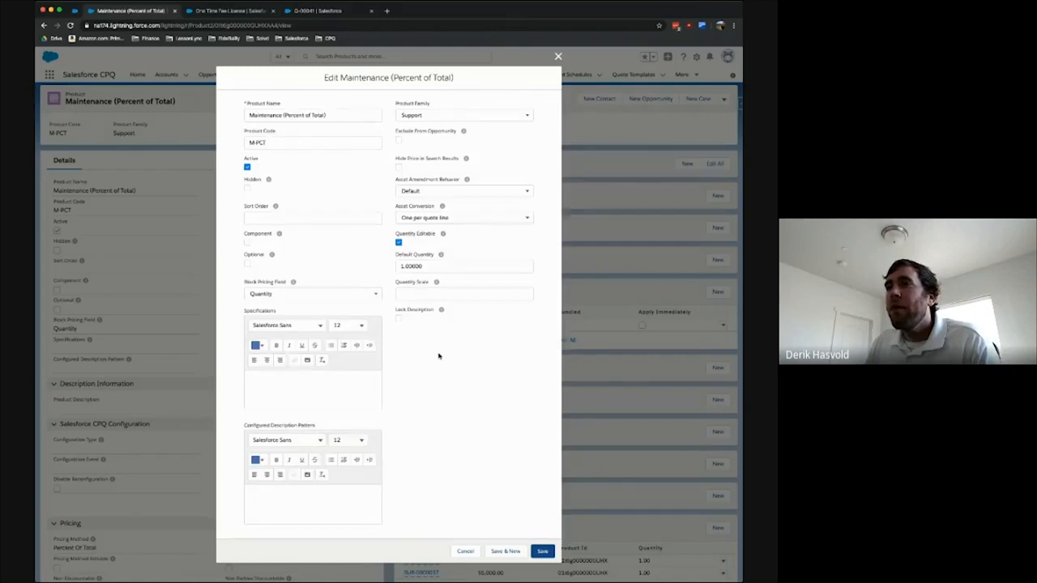
pyautogui.scroll(-12, 438, 356)
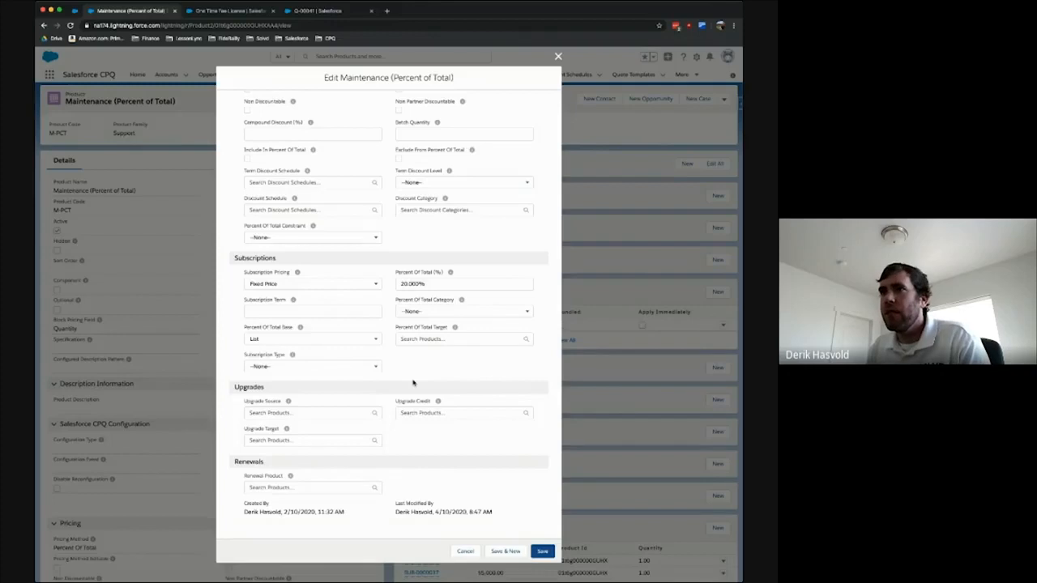
pyautogui.scroll(4, 413, 382)
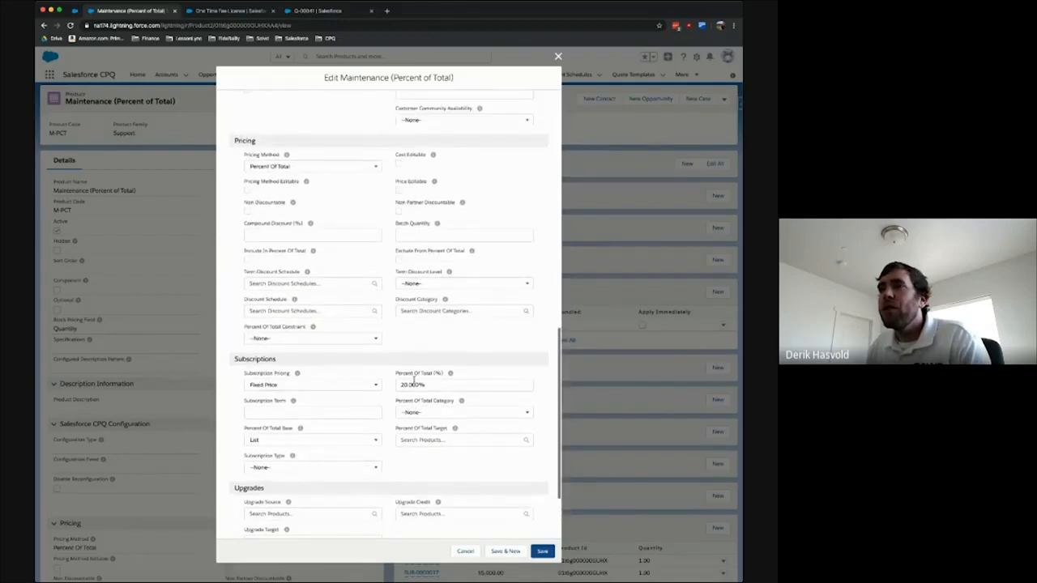
pyautogui.scroll(7, 413, 382)
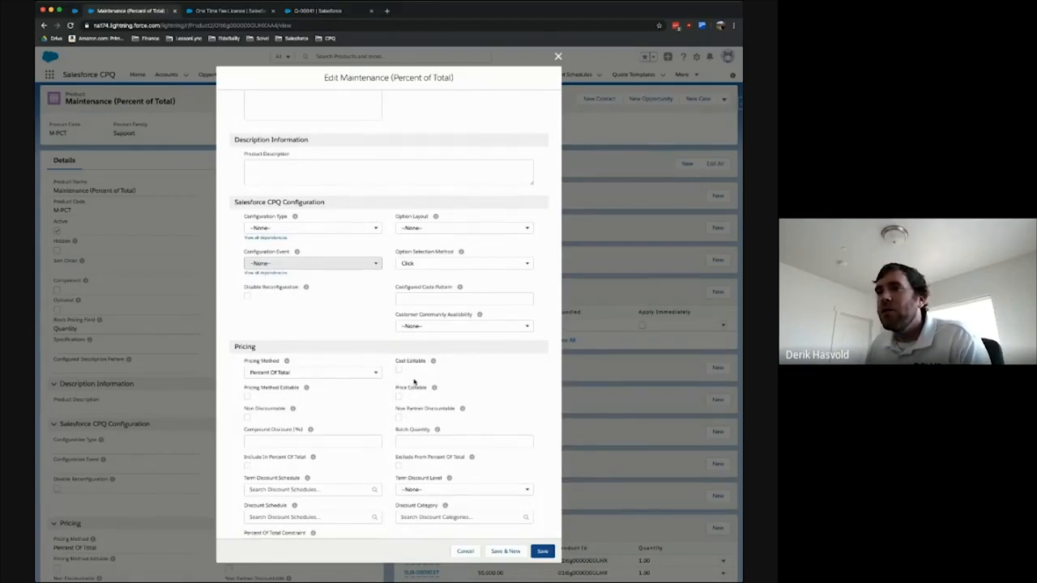
pyautogui.scroll(-5, 414, 381)
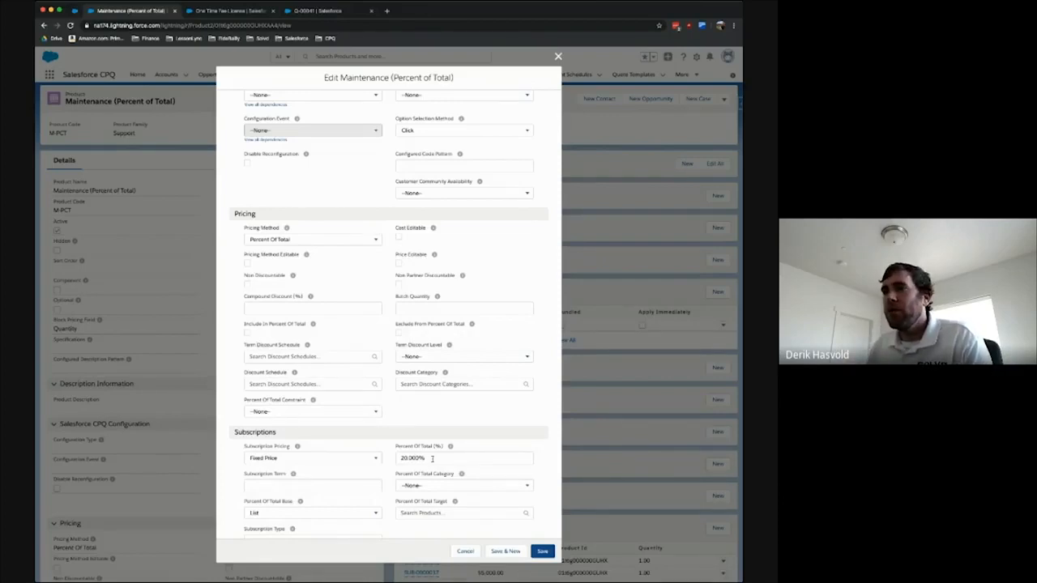
pyautogui.scroll(1, 345, 410)
pyautogui.scroll(-3, 342, 409)
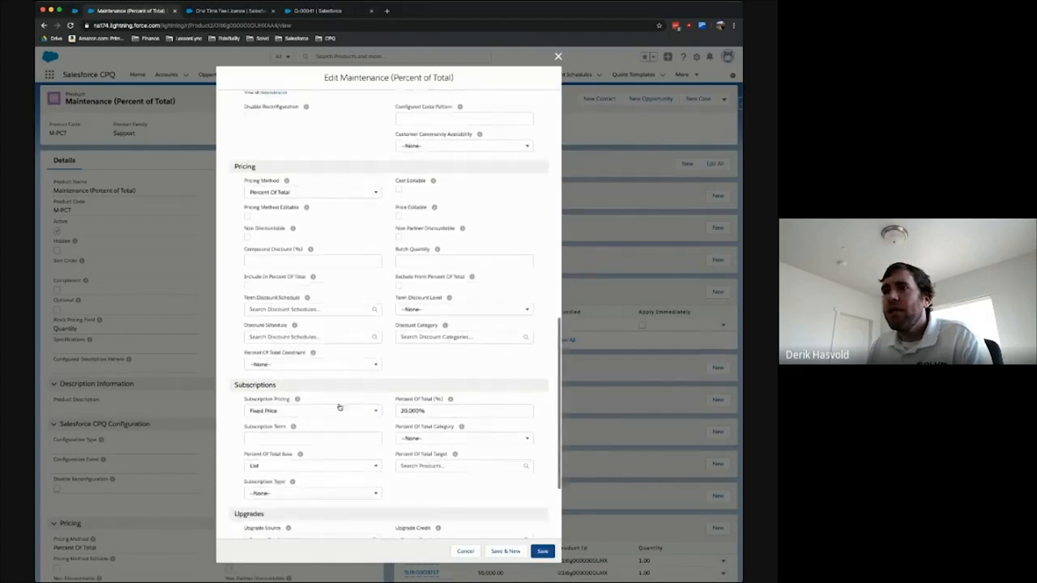
pyautogui.scroll(-2, 340, 407)
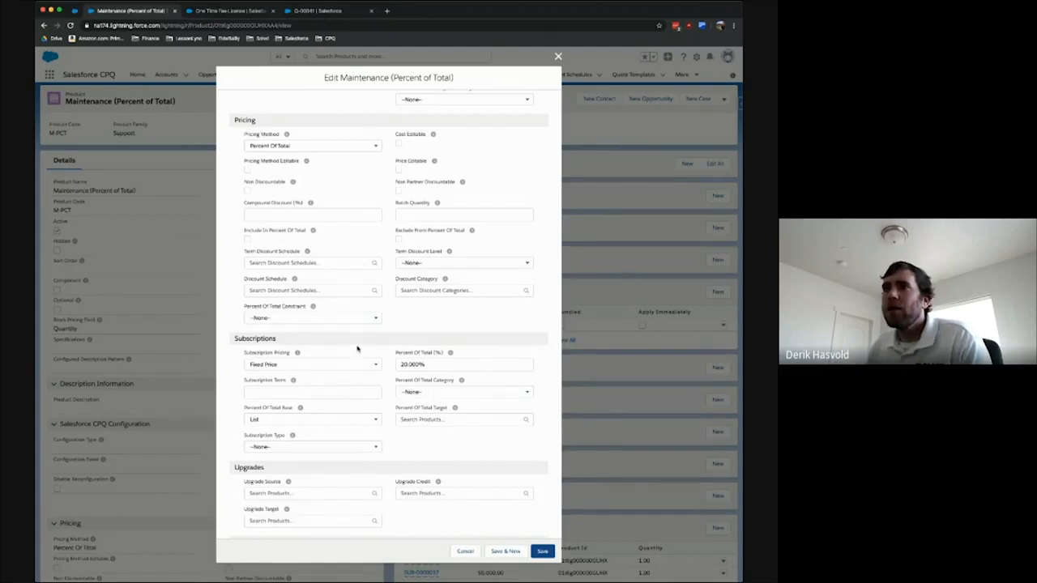
pyautogui.scroll(1, 357, 348)
pyautogui.scroll(1, 357, 347)
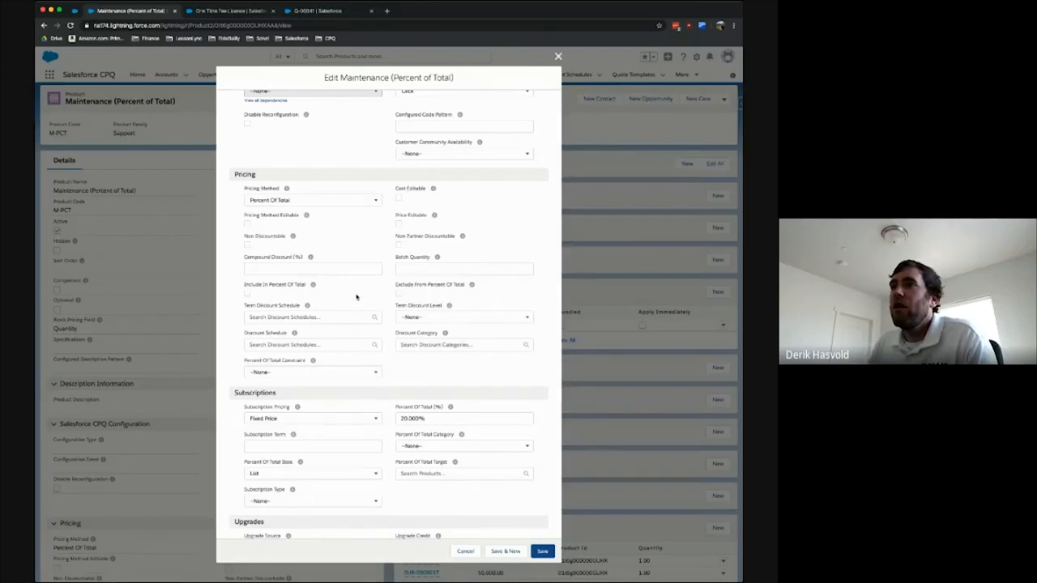
pyautogui.scroll(1, 356, 297)
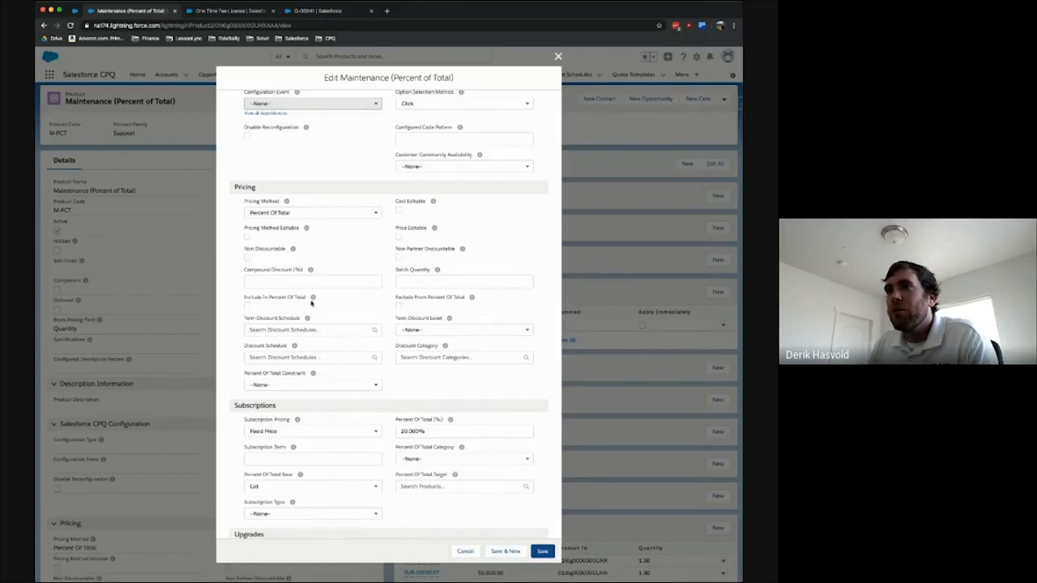
# Step: Try enabling Include In Percent Of Total on the maintenance product and clear it again
pyautogui.moveTo(314, 299)
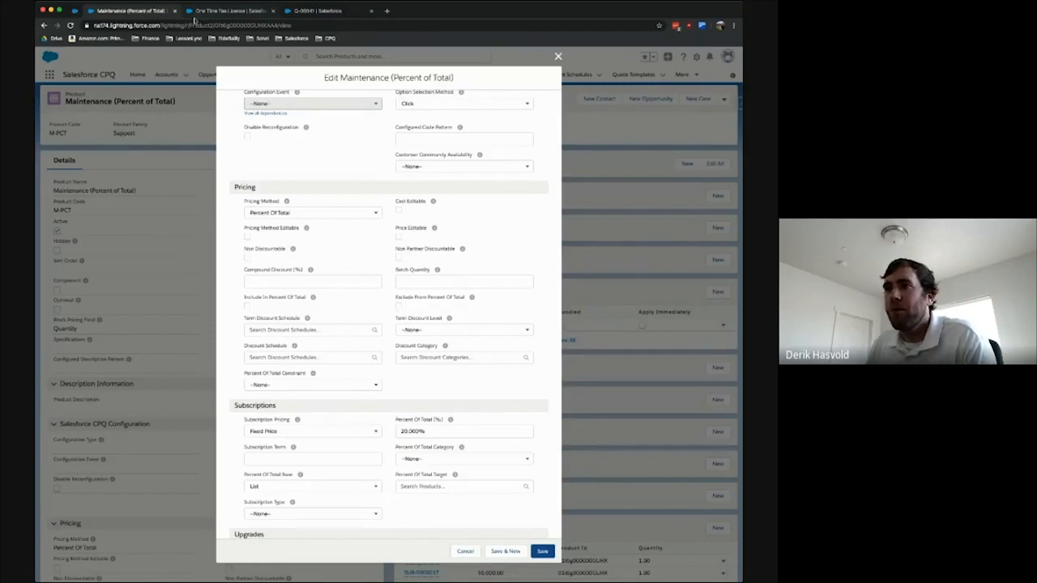
pyautogui.click(247, 306)
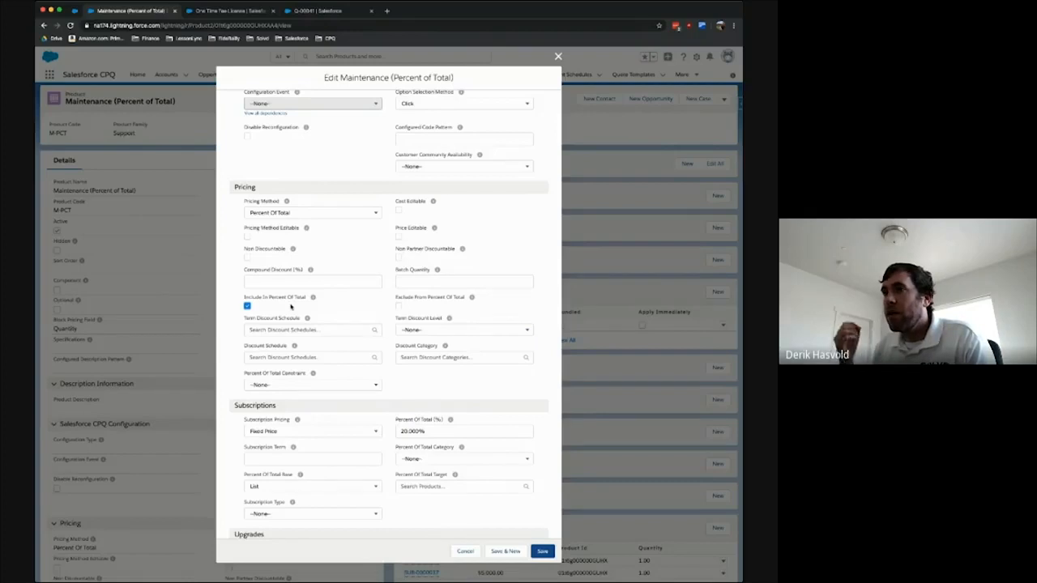
pyautogui.click(247, 307)
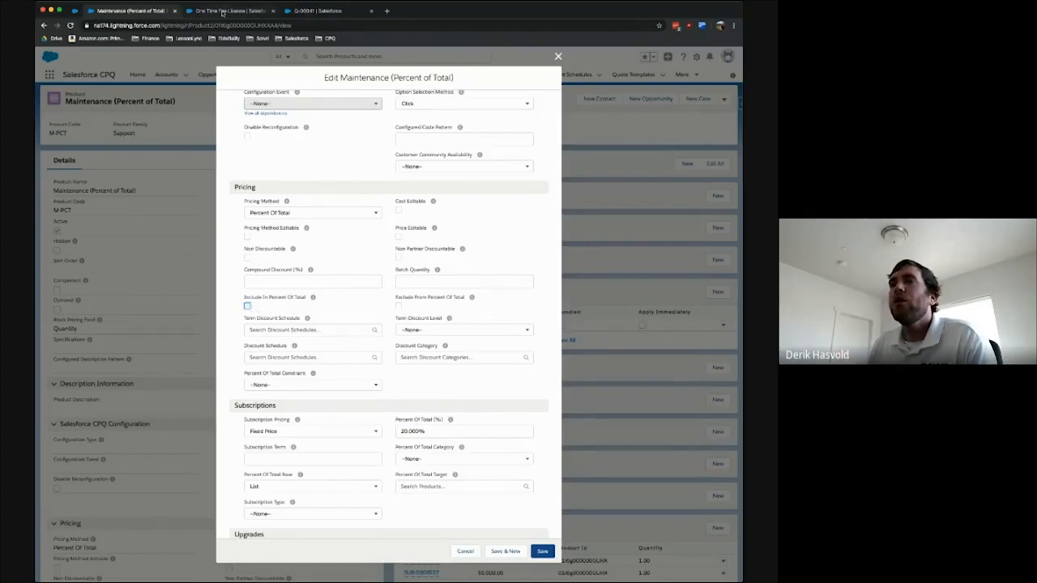
# Step: Open the One Time Fee License product for editing and enable Exclude From Percent Of Total
pyautogui.click(222, 12)
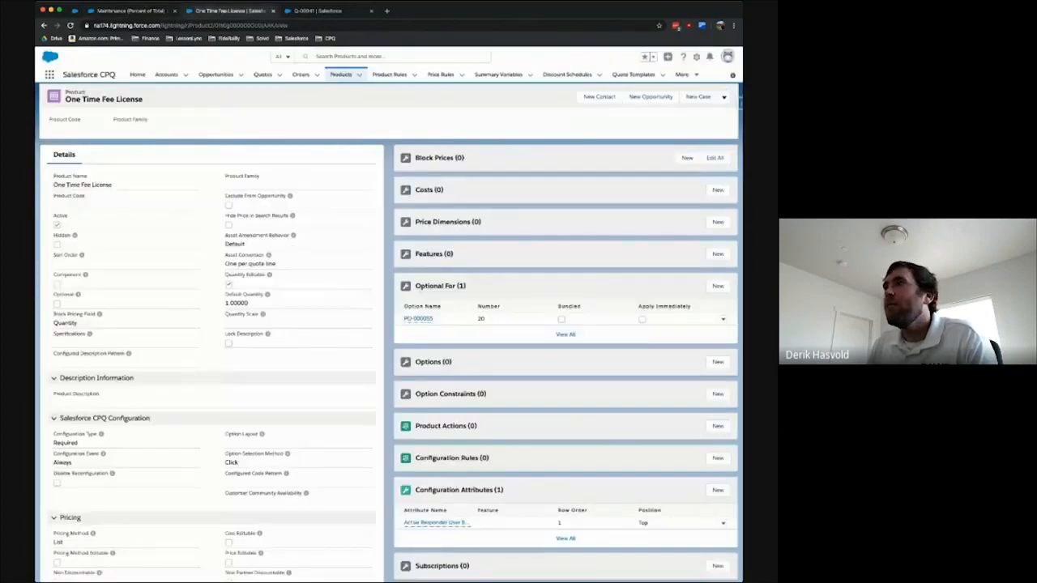
pyautogui.click(723, 98)
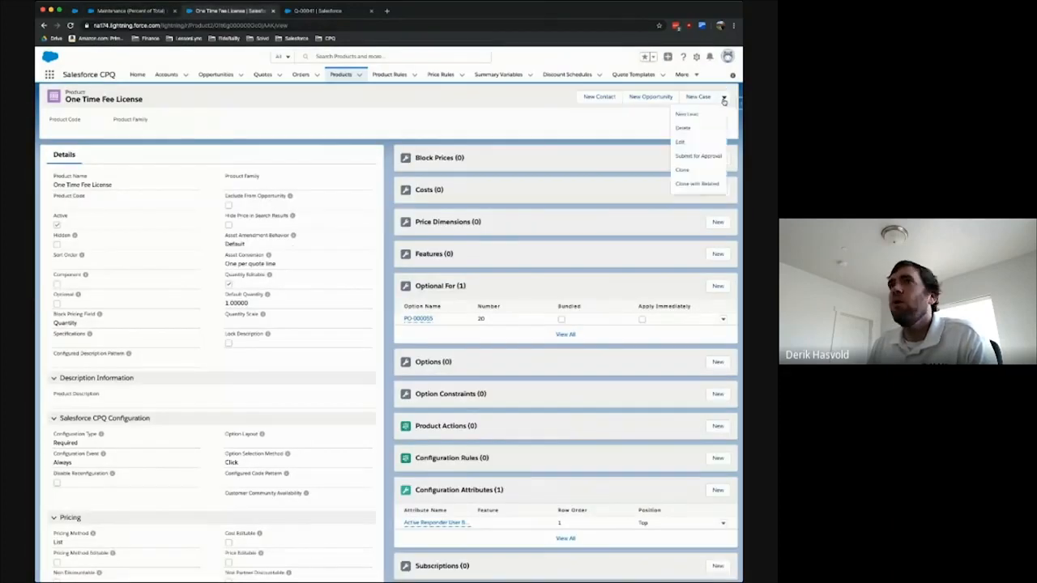
pyautogui.click(700, 140)
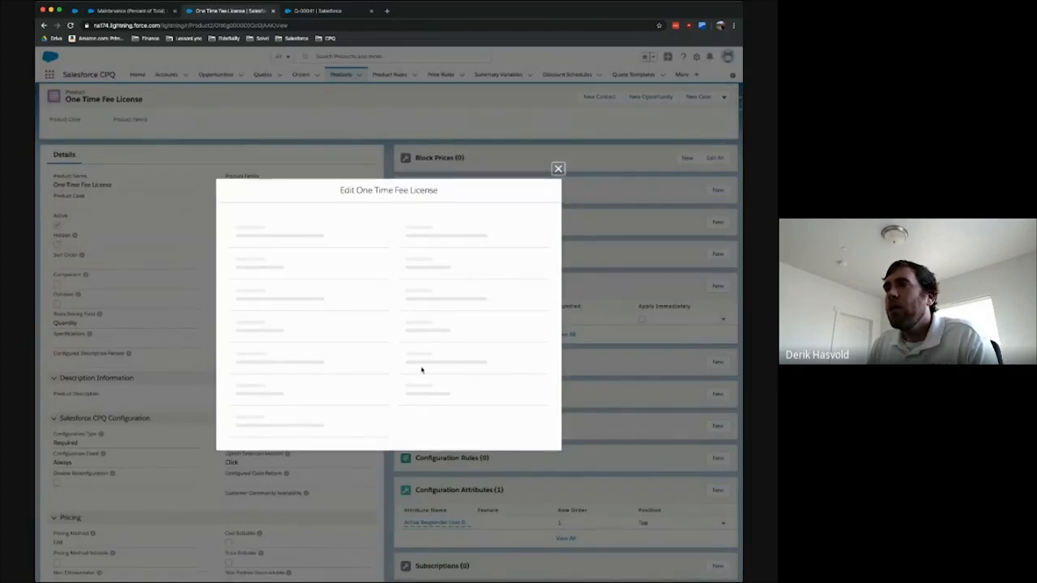
pyautogui.scroll(-10, 421, 371)
pyautogui.scroll(-1, 421, 370)
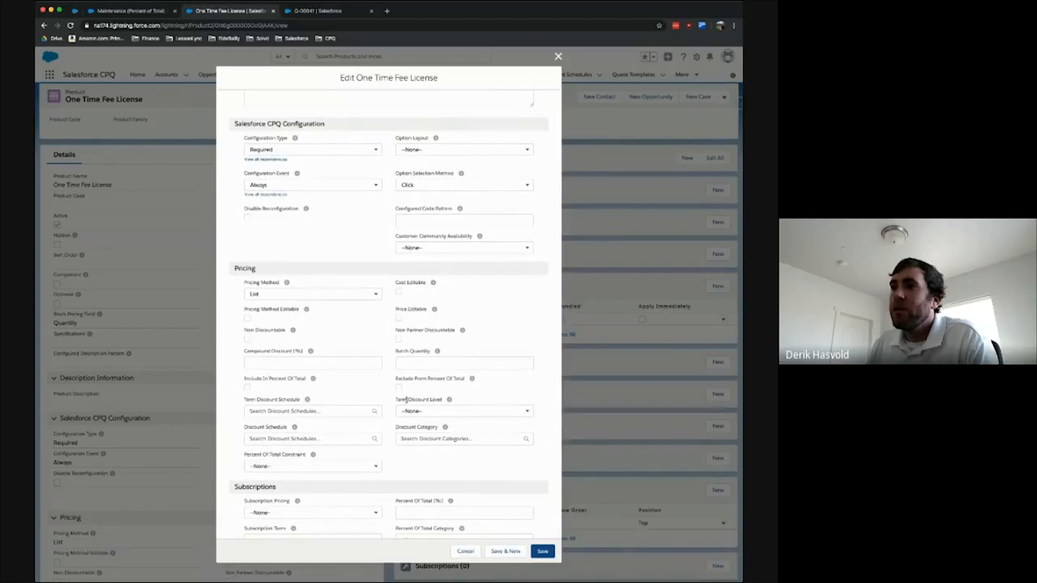
pyautogui.click(398, 387)
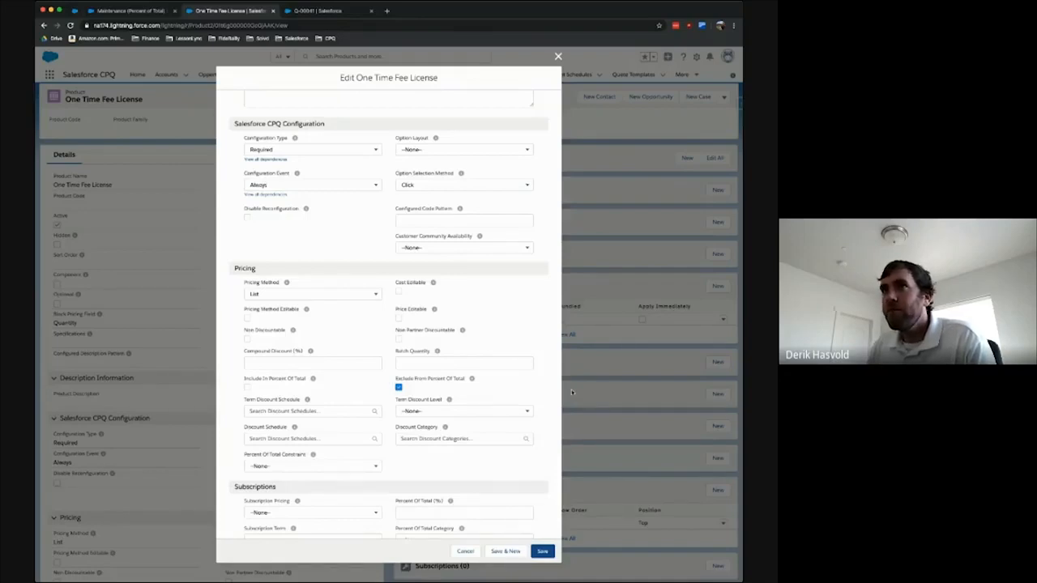
# Step: Return to the Maintenance (Percent of Total) product being edited and set its Percent Of Total Category to Hardware
pyautogui.click(133, 11)
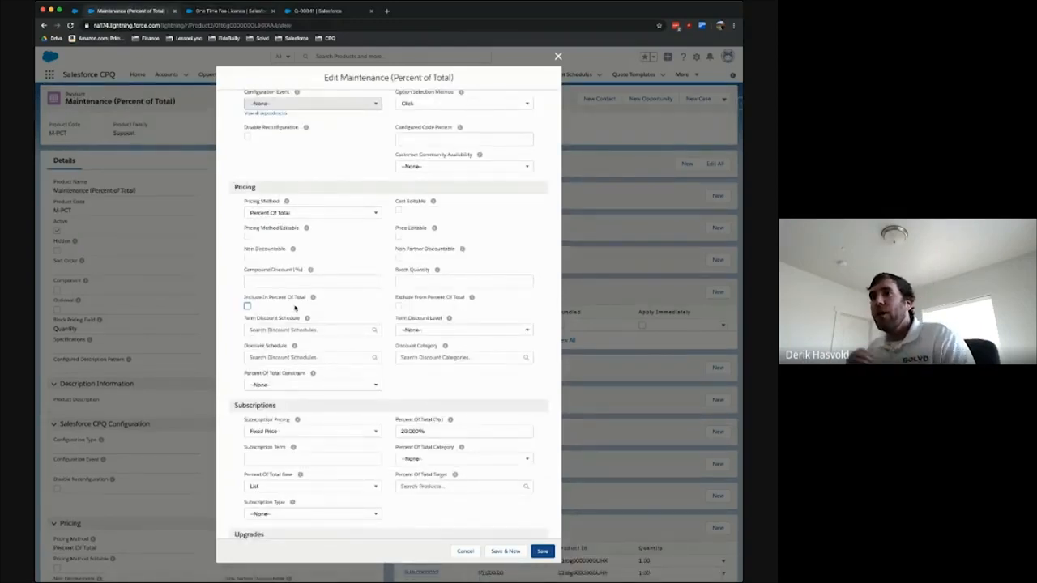
pyautogui.scroll(-1, 305, 309)
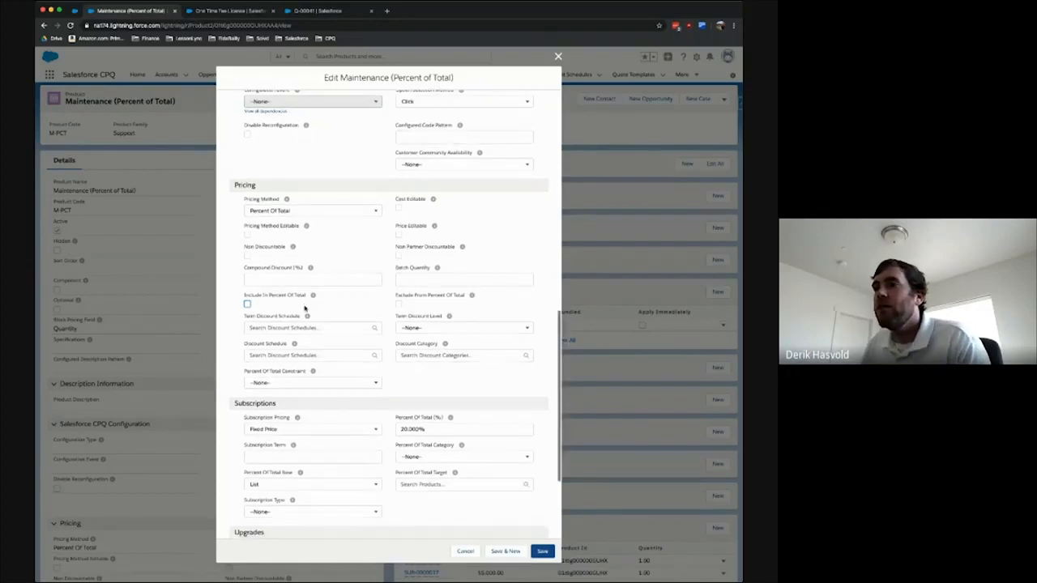
pyautogui.scroll(-2, 304, 309)
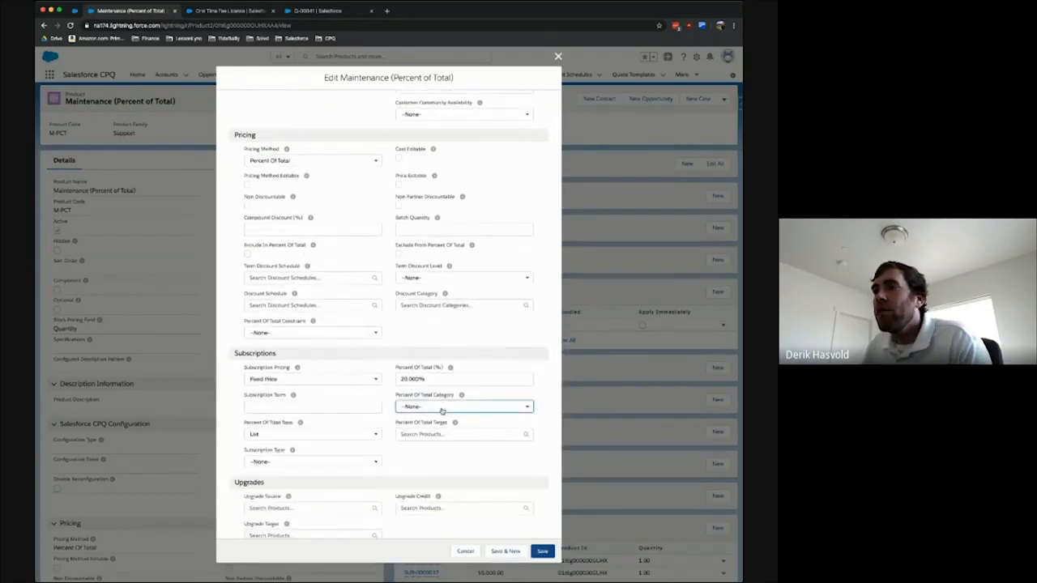
pyautogui.click(477, 411)
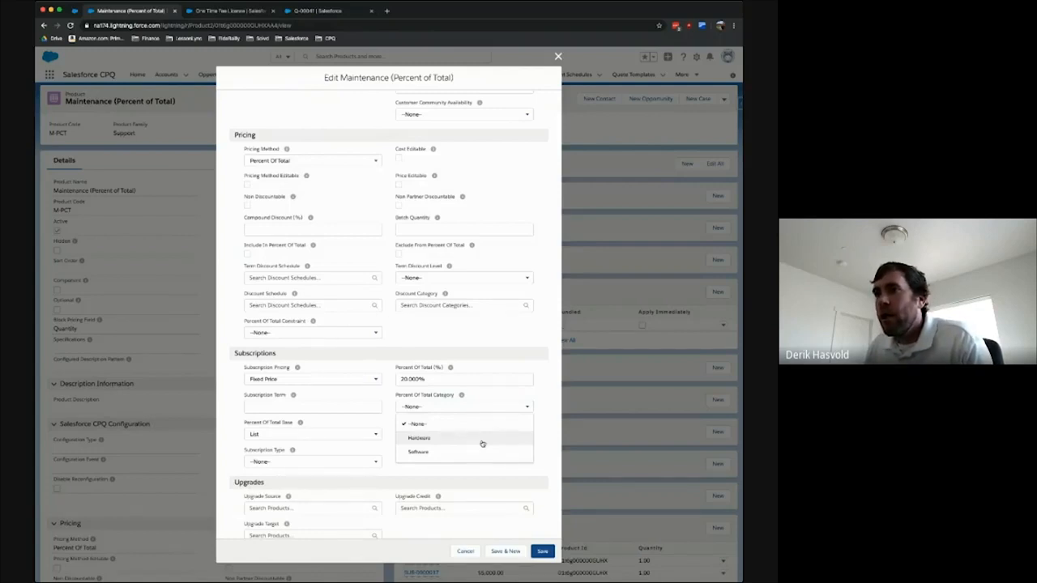
pyautogui.moveTo(462, 396)
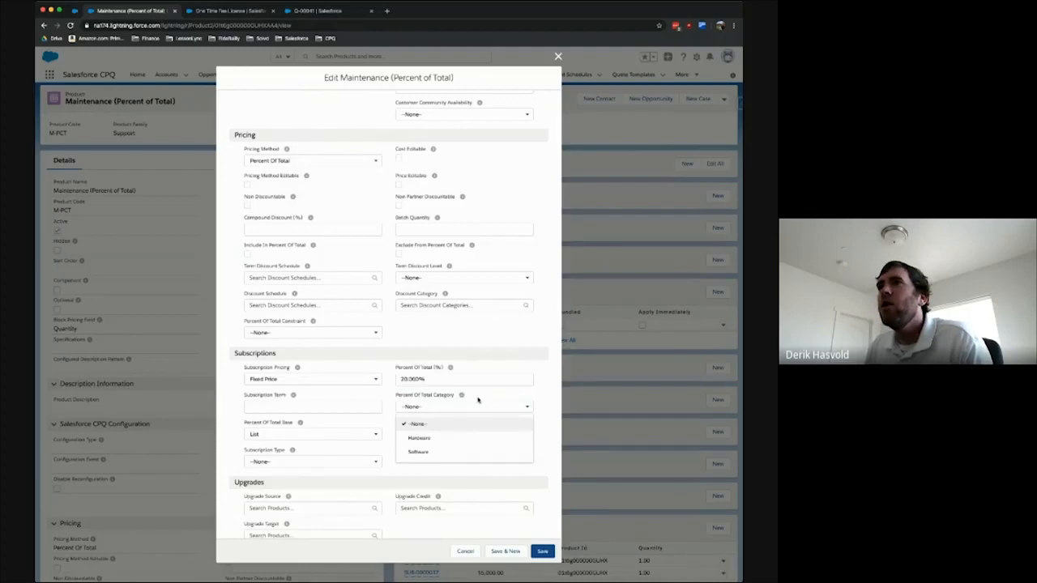
pyautogui.scroll(1, 480, 393)
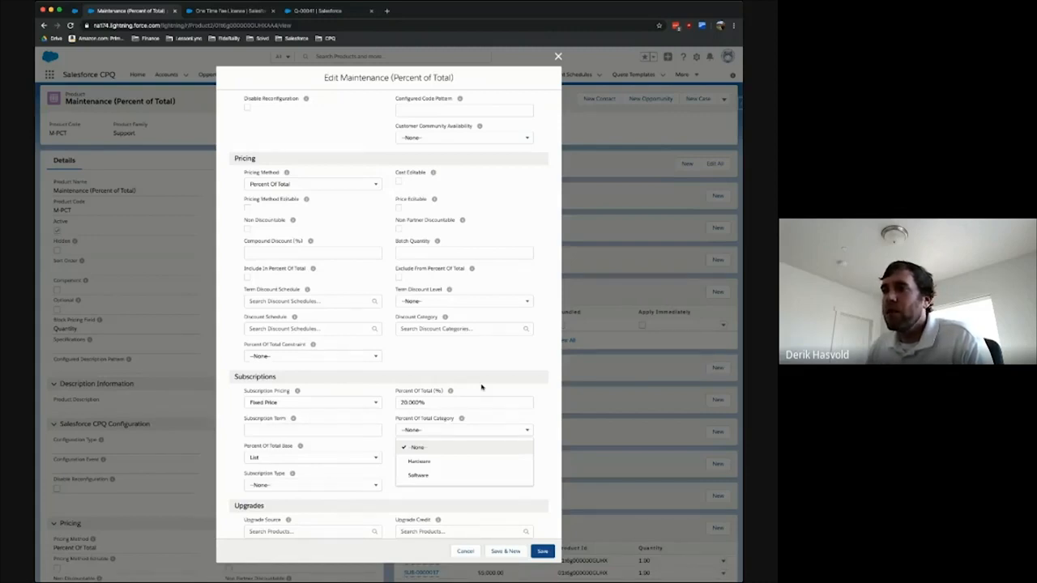
pyautogui.click(420, 462)
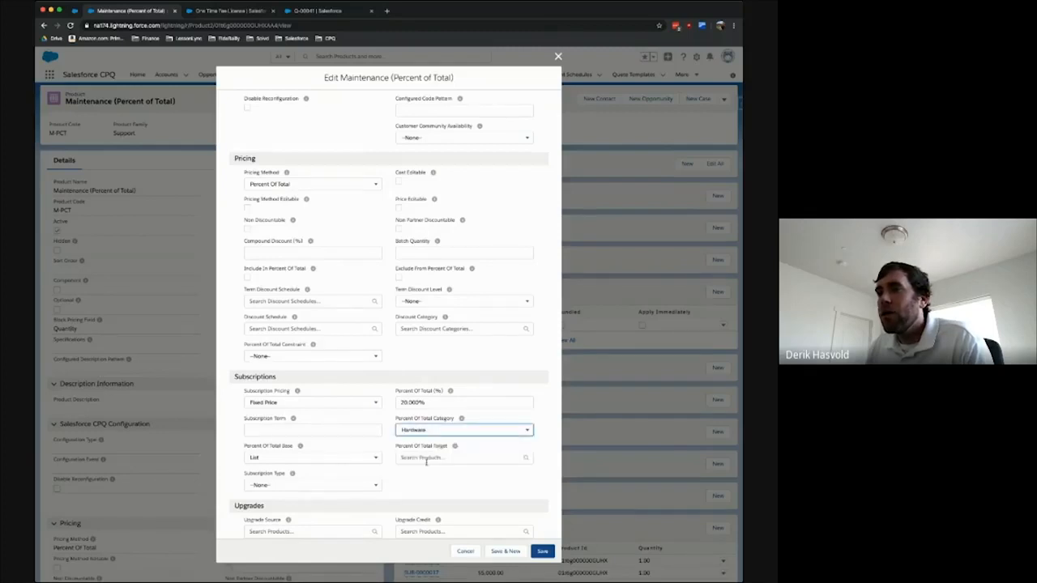
# Step: Switch to the One Time Fee License product being edited and set its Percent Of Total Category to Hardware
pyautogui.scroll(6, 356, 304)
pyautogui.scroll(-6, 405, 300)
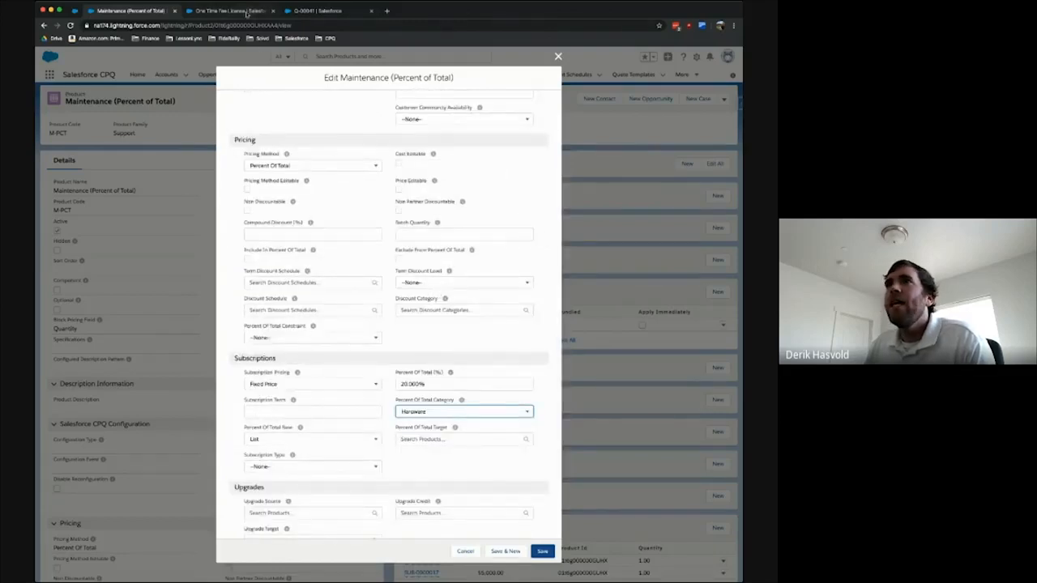
pyautogui.click(247, 11)
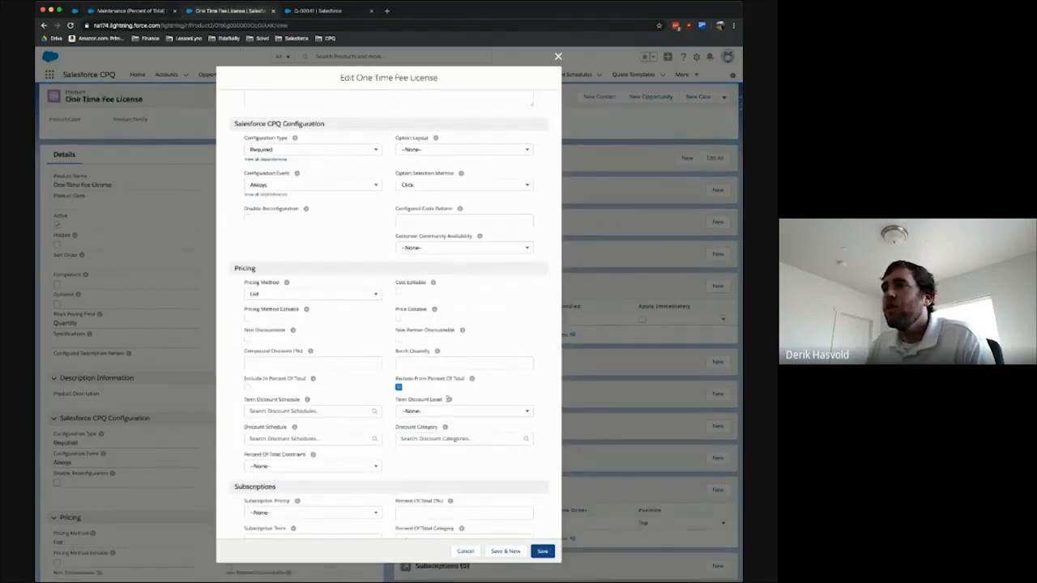
pyautogui.scroll(-3, 446, 389)
pyautogui.click(414, 412)
pyautogui.click(419, 444)
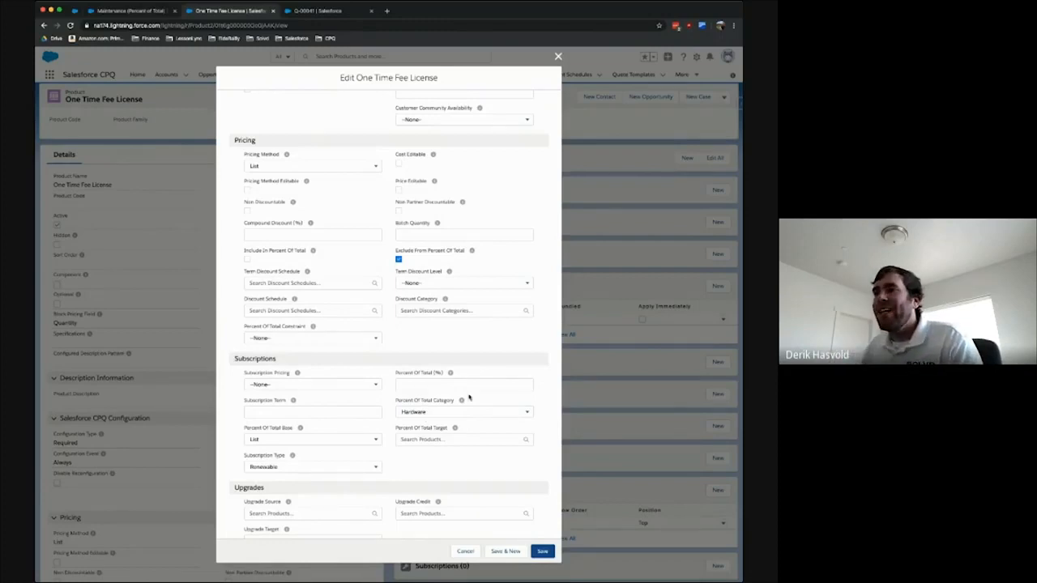
pyautogui.moveTo(469, 400)
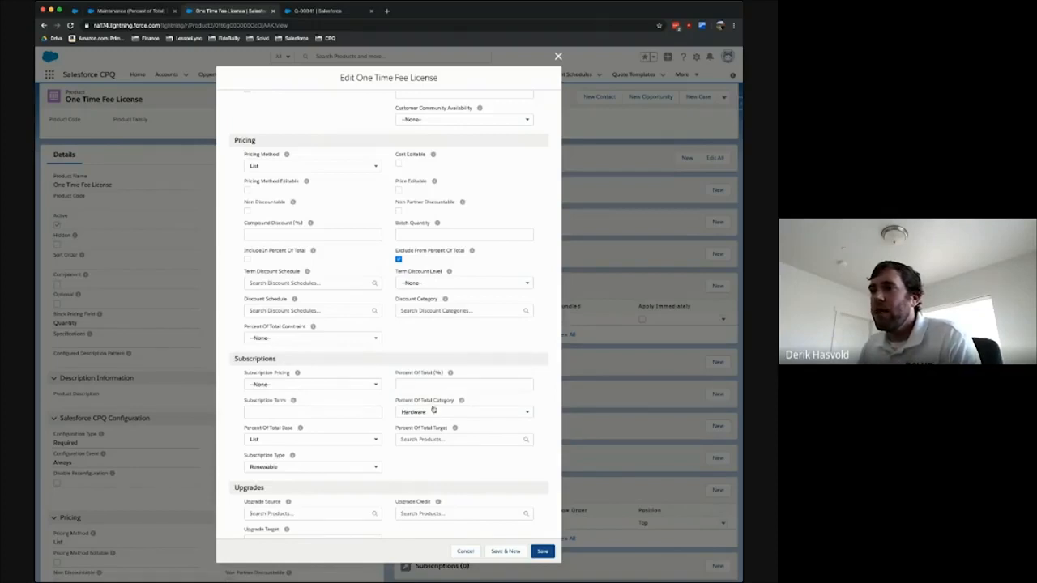
# Step: Return to the Maintenance (Percent of Total) product being edited and reset its Percent Of Total Category to None
pyautogui.click(149, 12)
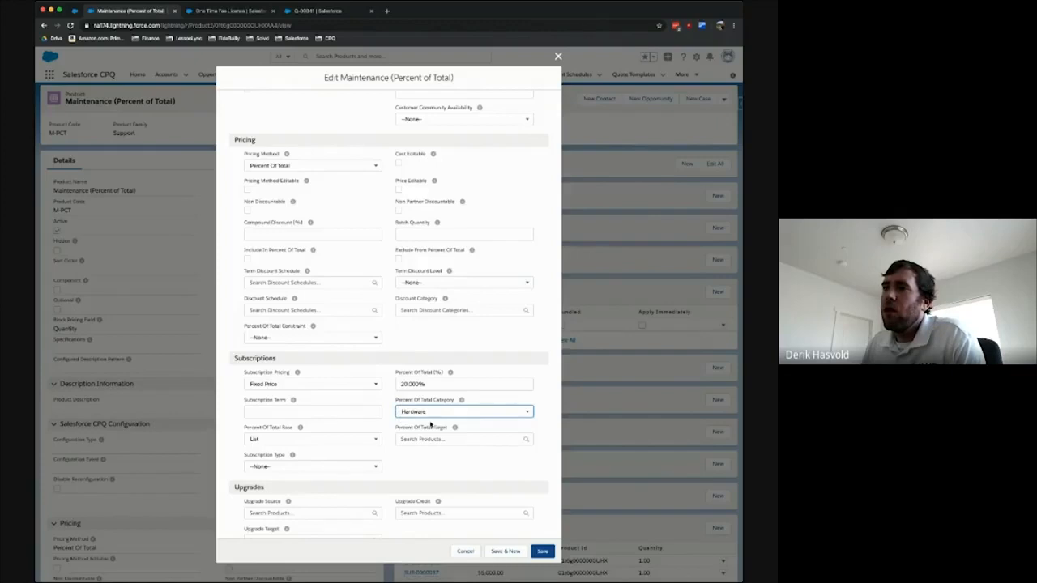
pyautogui.moveTo(463, 402)
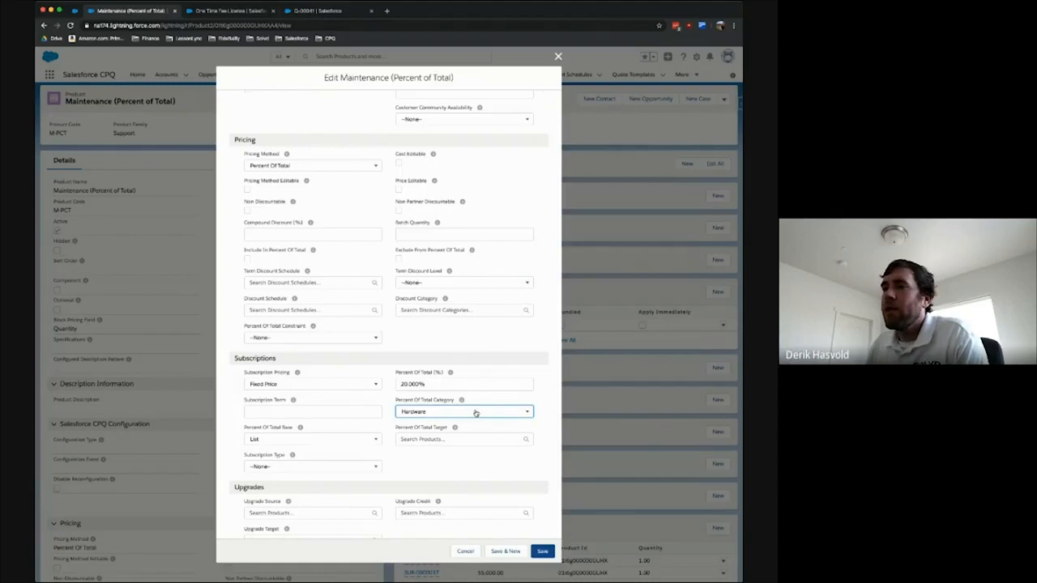
pyautogui.click(418, 415)
pyautogui.click(414, 427)
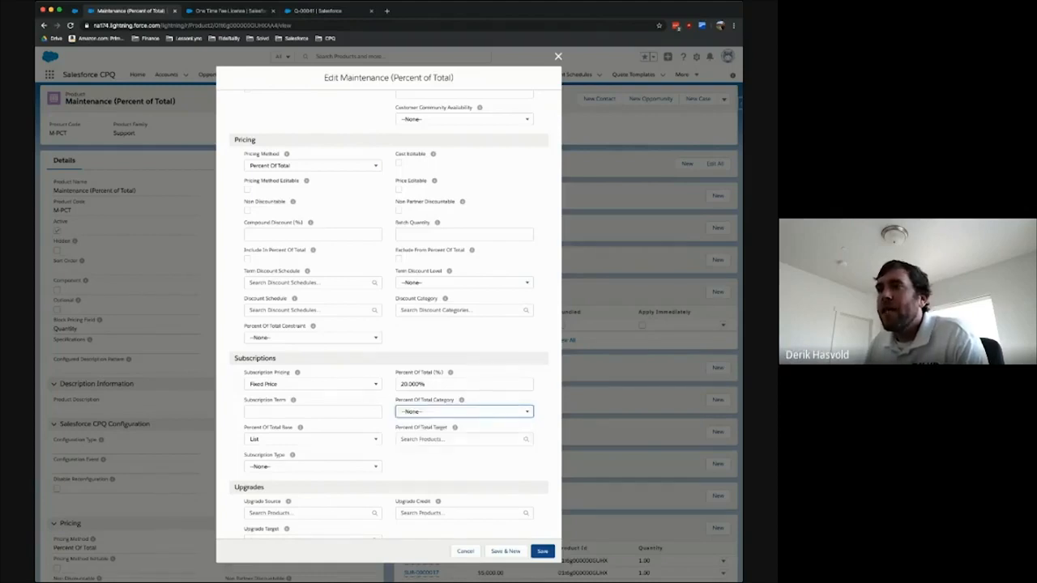
# Step: Reset the Percent Of Total Category of the One Time Fee License product to None as well
pyautogui.hotkey('ctrl', 'Tab')
pyautogui.click(415, 413)
pyautogui.click(418, 430)
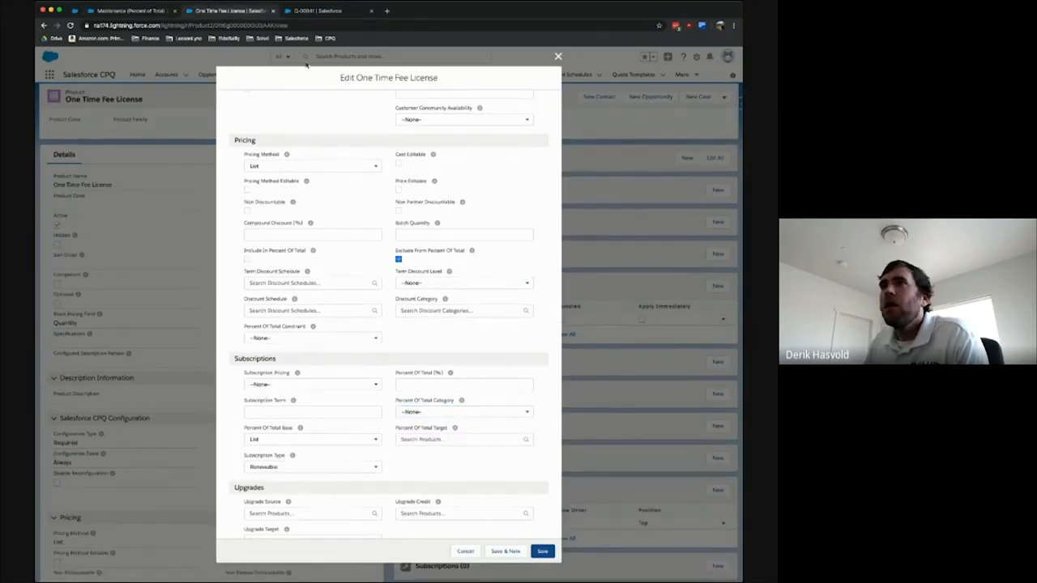
# Step: Go back to the Maintenance (Percent of Total) product's edit form and open the product lookup for Percent Of Total Target
pyautogui.click(143, 14)
pyautogui.scroll(1, 350, 320)
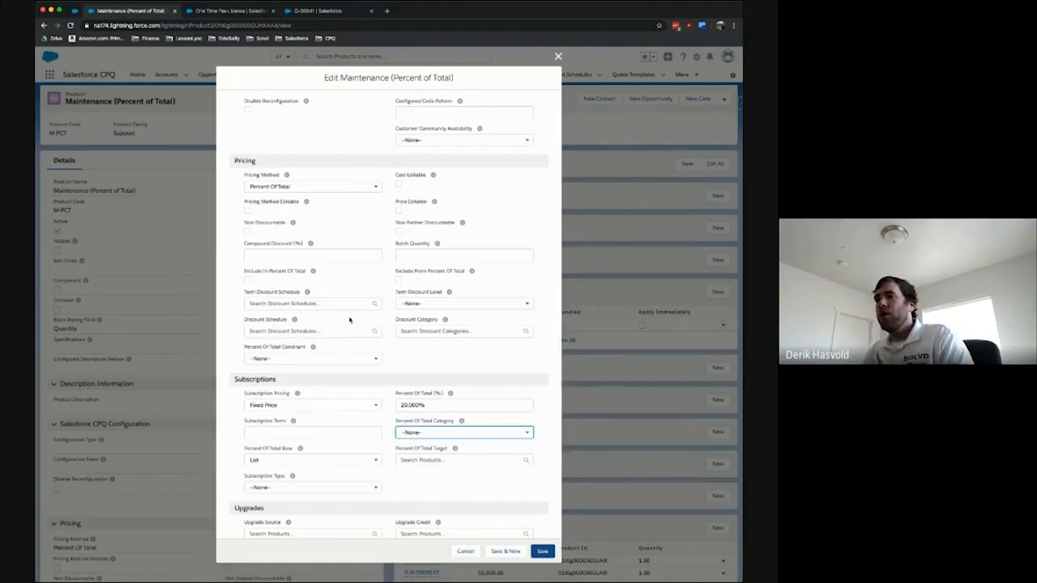
pyautogui.scroll(-2, 386, 343)
pyautogui.click(405, 417)
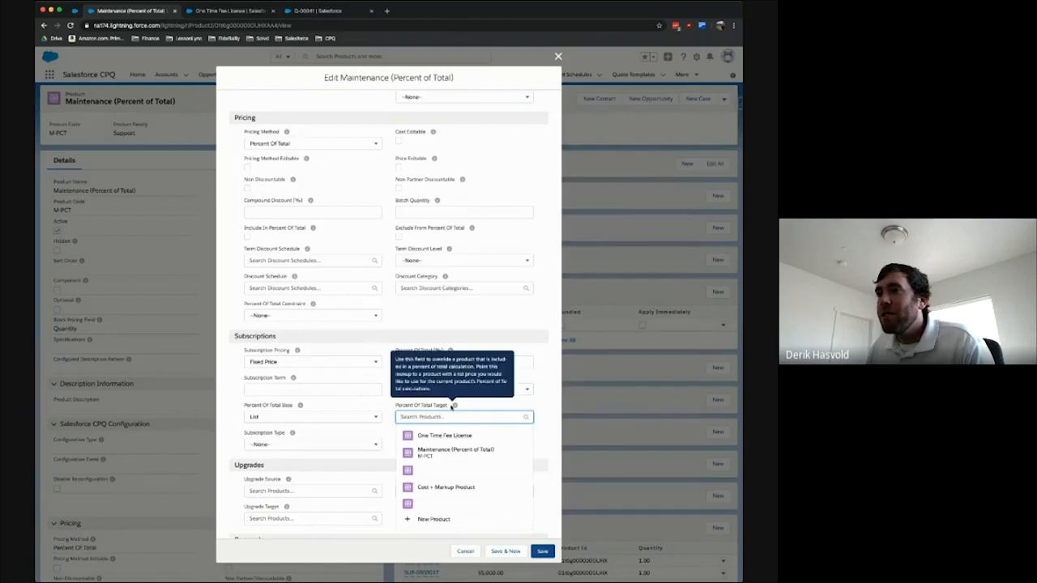